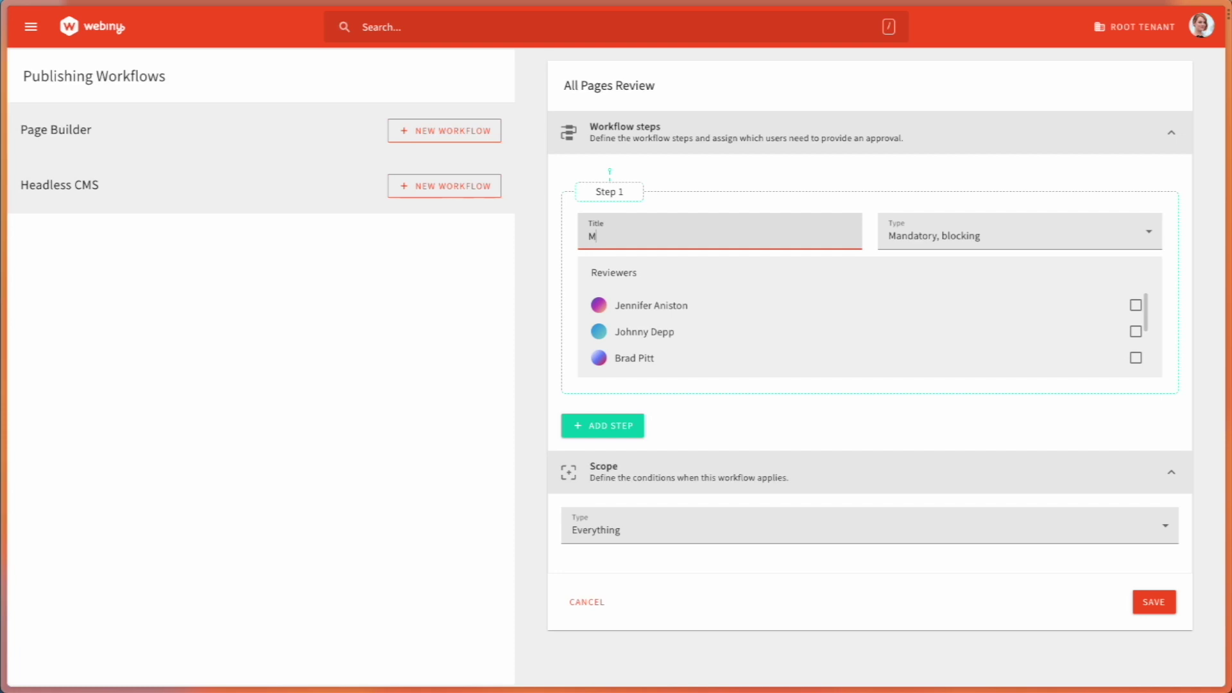
Title the workflow's first step 'Marketing review'
{"action": "type", "text": "arketing review"}
{"action": "left_click", "coordinate": [947, 240]}
Make Marketing review mandatory non-blocking with the first listed user as reviewer, and add a second step
{"action": "left_click", "coordinate": [988, 249]}
{"action": "left_click", "coordinate": [1136, 306]}
{"action": "left_click", "coordinate": [607, 426]}
Title the second step 'Legal review'
{"action": "left_click", "coordinate": [649, 454]}
{"action": "type", "text": "Legal Review"}
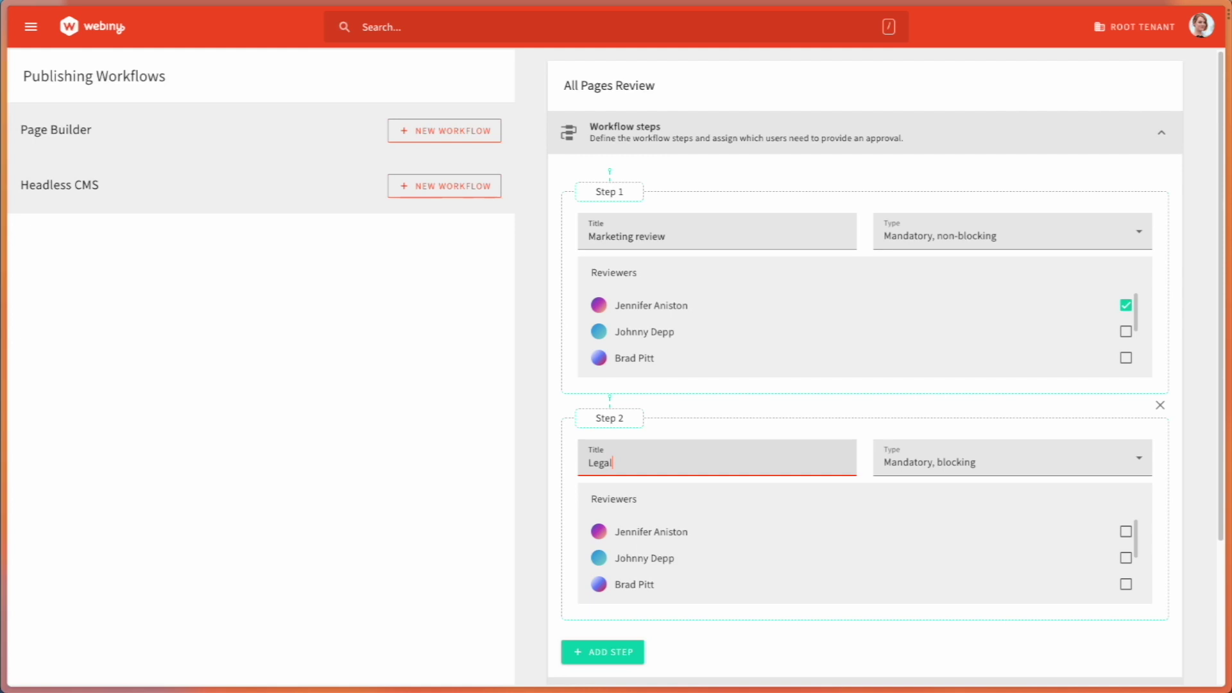
{"action": "key", "text": "BackSpace"}
{"action": "type", "text": "r"}
{"action": "key", "text": "BackSpace"}
{"action": "key", "text": "BackSpace"}
{"action": "key", "text": "BackSpace"}
{"action": "key", "text": "BackSpace"}
{"action": "key", "text": "BackSpace"}
{"action": "key", "text": "BackSpace"}
{"action": "key", "text": "BackSpace"}
{"action": "key", "text": "BackSpace"}
{"action": "key", "text": "BackSpace"}
{"action": "key", "text": "BackSpace"}
{"action": "type", "text": "Legal review"}
Make Legal review mandatory non-blocking with the second listed user as reviewer
{"action": "left_click", "coordinate": [994, 462]}
{"action": "left_click", "coordinate": [970, 475]}
{"action": "left_click", "coordinate": [1128, 561]}
{"action": "scroll", "coordinate": [765, 567], "scroll_direction": "down", "scroll_amount": 3}
{"action": "scroll", "coordinate": [993, 550], "scroll_direction": "up", "scroll_amount": 3}
{"action": "left_click_drag", "start_coordinate": [1221, 448], "coordinate": [1223, 588]}
{"action": "left_click", "coordinate": [685, 576]}
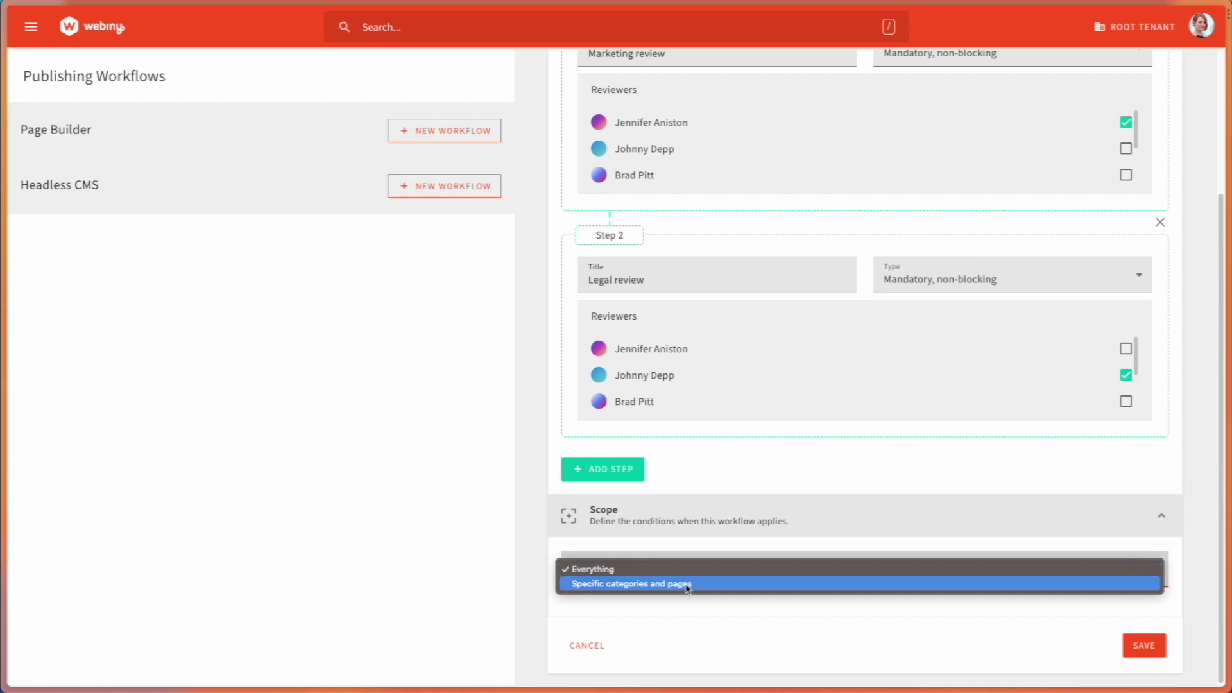
{"action": "left_click", "coordinate": [689, 585]}
{"action": "scroll", "coordinate": [839, 580], "scroll_direction": "down", "scroll_amount": 3}
{"action": "left_click", "coordinate": [1141, 501]}
{"action": "left_click", "coordinate": [1011, 429]}
{"action": "left_click", "coordinate": [693, 381]}
{"action": "left_click", "coordinate": [684, 363]}
Save the All Pages Review workflow and open the 2023 Honda Pilot First Drive page for editing
{"action": "left_click", "coordinate": [1145, 653]}
{"action": "left_click", "coordinate": [30, 26]}
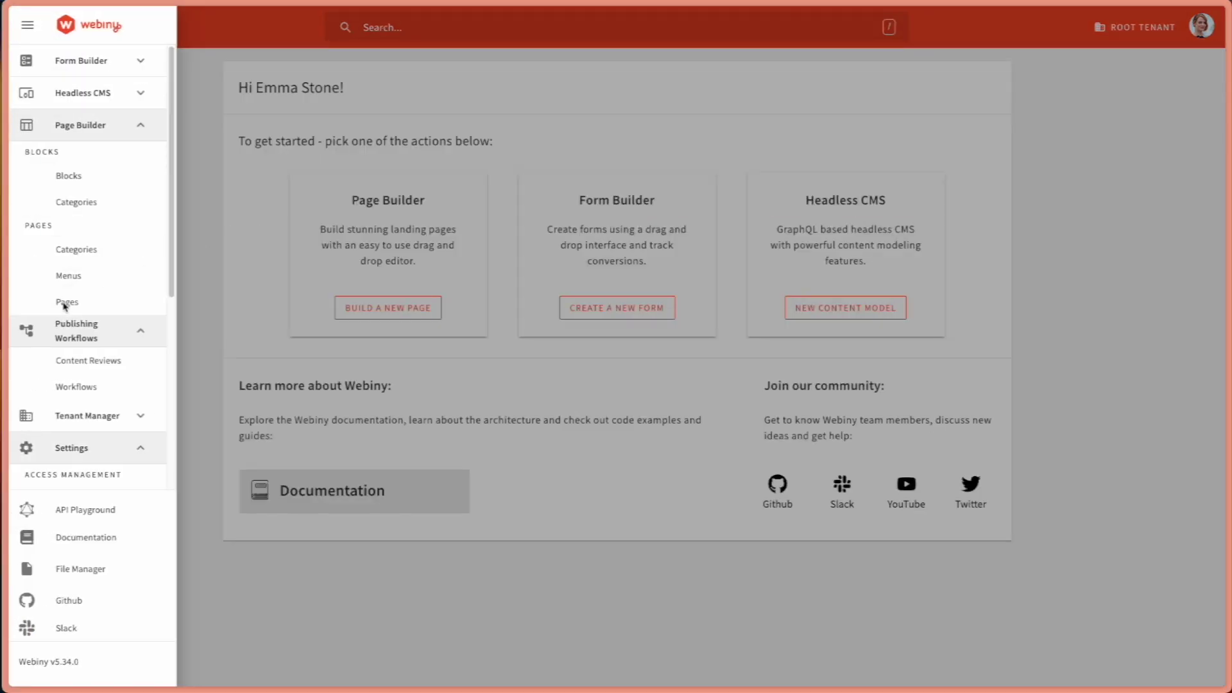
{"action": "left_click", "coordinate": [66, 303]}
{"action": "left_click", "coordinate": [262, 184]}
{"action": "left_click", "coordinate": [1094, 121]}
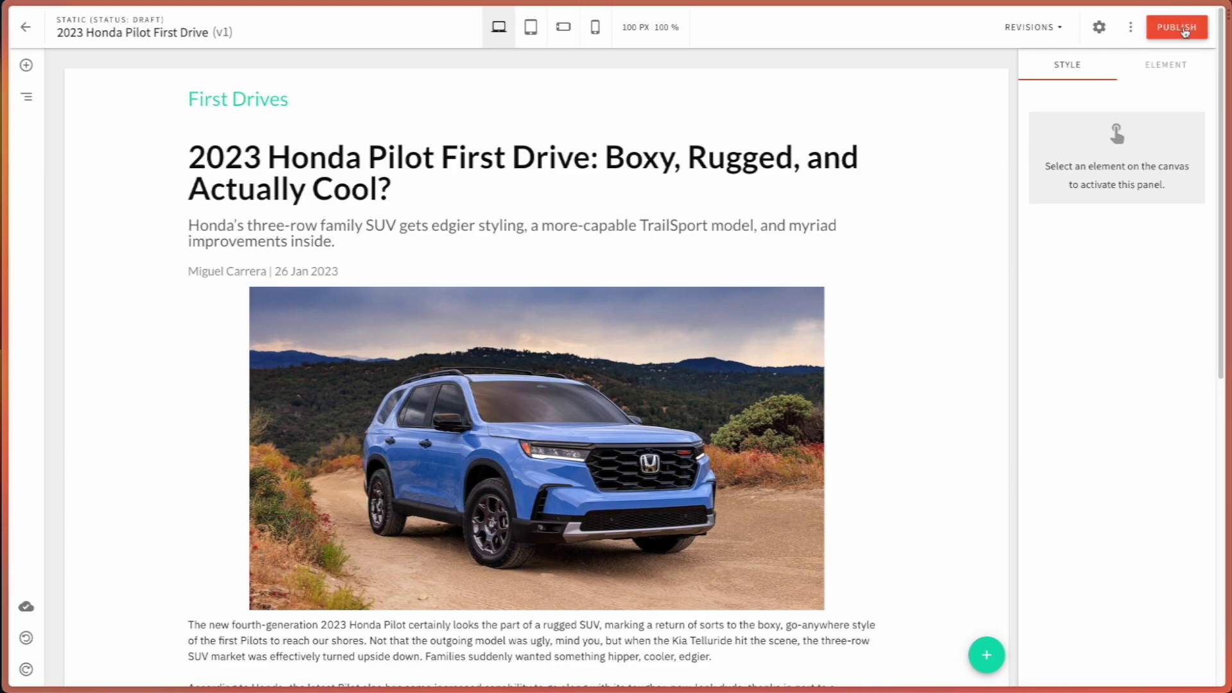
Publish the page, confirming the resulting request for a peer review
{"action": "left_click", "coordinate": [1186, 32]}
{"action": "left_click", "coordinate": [747, 400]}
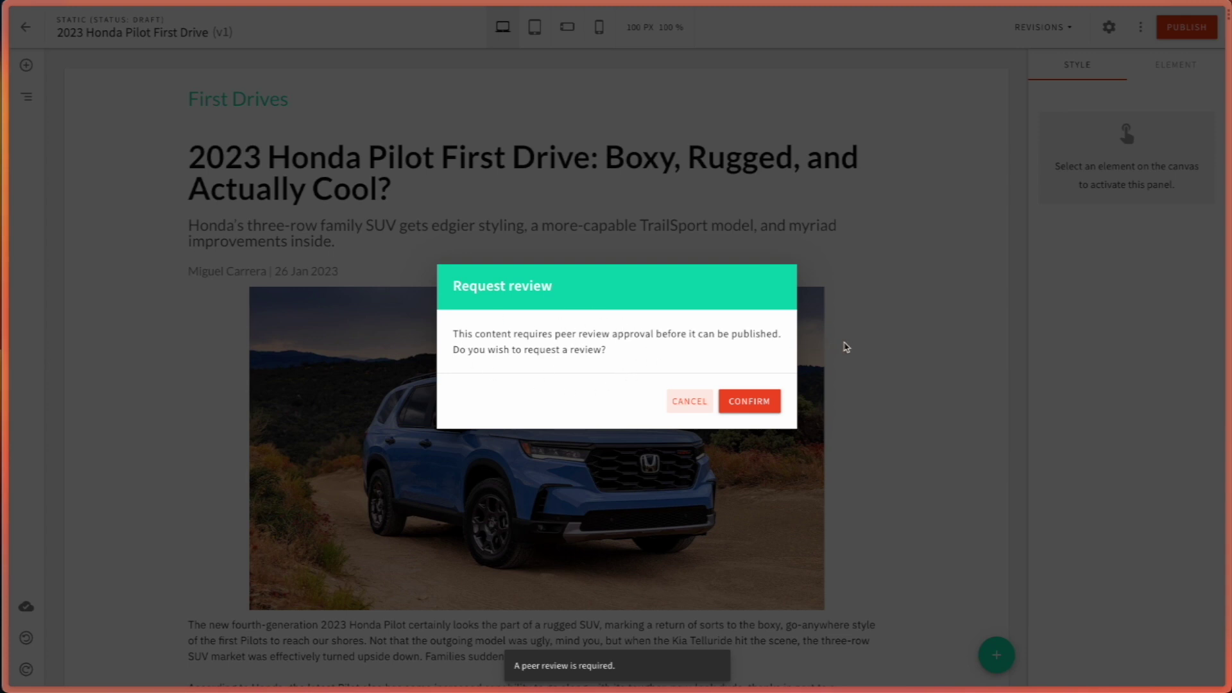
{"action": "left_click", "coordinate": [750, 402]}
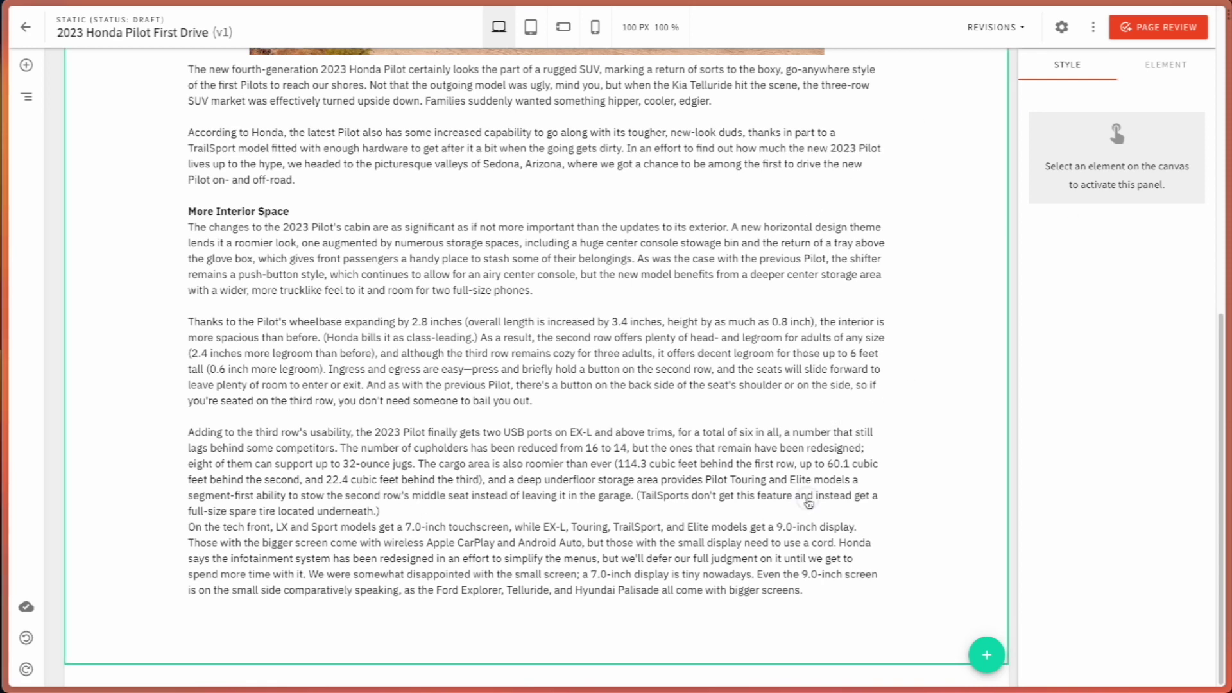
Insert a paragraph break after 'underneath.)' before the 'On the tech front' paragraph
{"action": "left_click", "coordinate": [809, 504]}
{"action": "scroll", "coordinate": [1143, 591], "scroll_direction": "down", "scroll_amount": 5}
{"action": "scroll", "coordinate": [1143, 590], "scroll_direction": "down", "scroll_amount": 10}
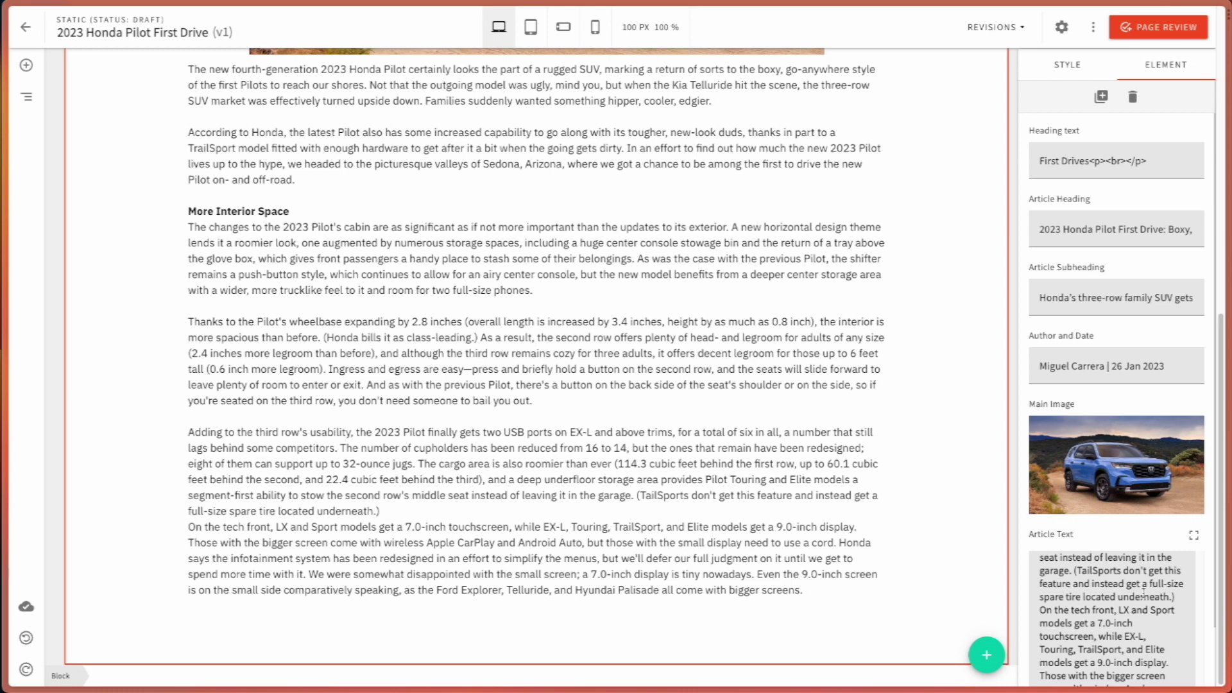
{"action": "left_click", "coordinate": [1180, 590]}
{"action": "key", "text": "Return"}
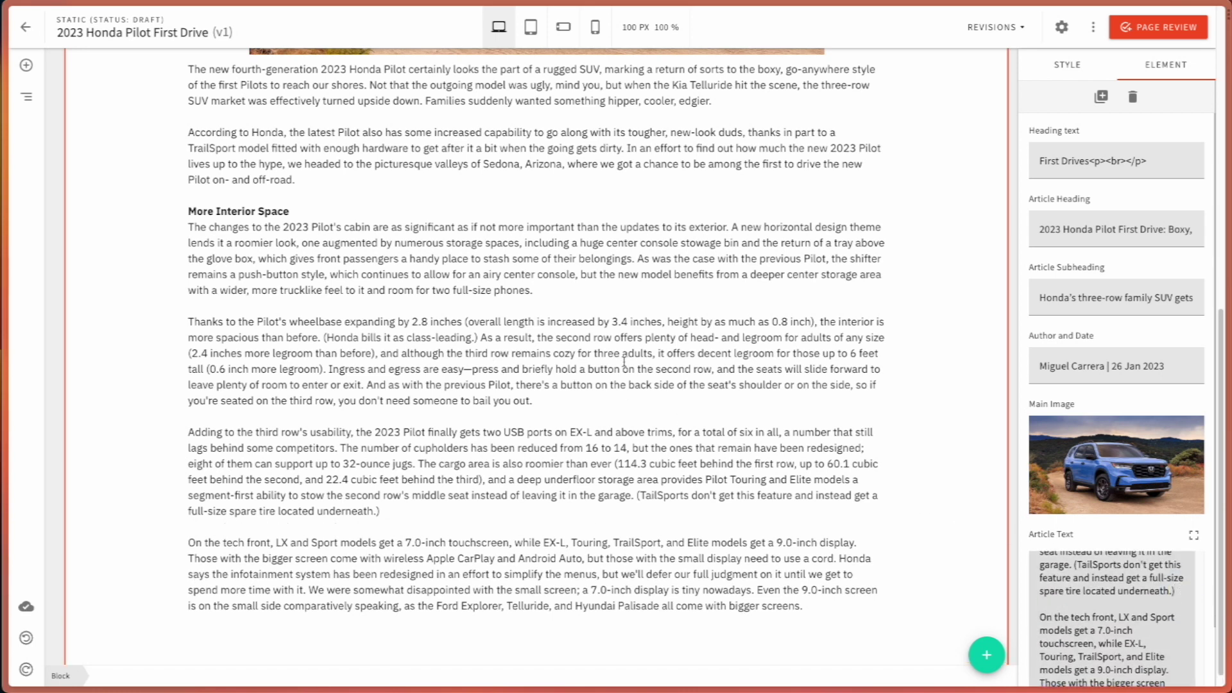
Open the page's review at its Marketing review step
{"action": "scroll", "coordinate": [625, 362], "scroll_direction": "up", "scroll_amount": 10}
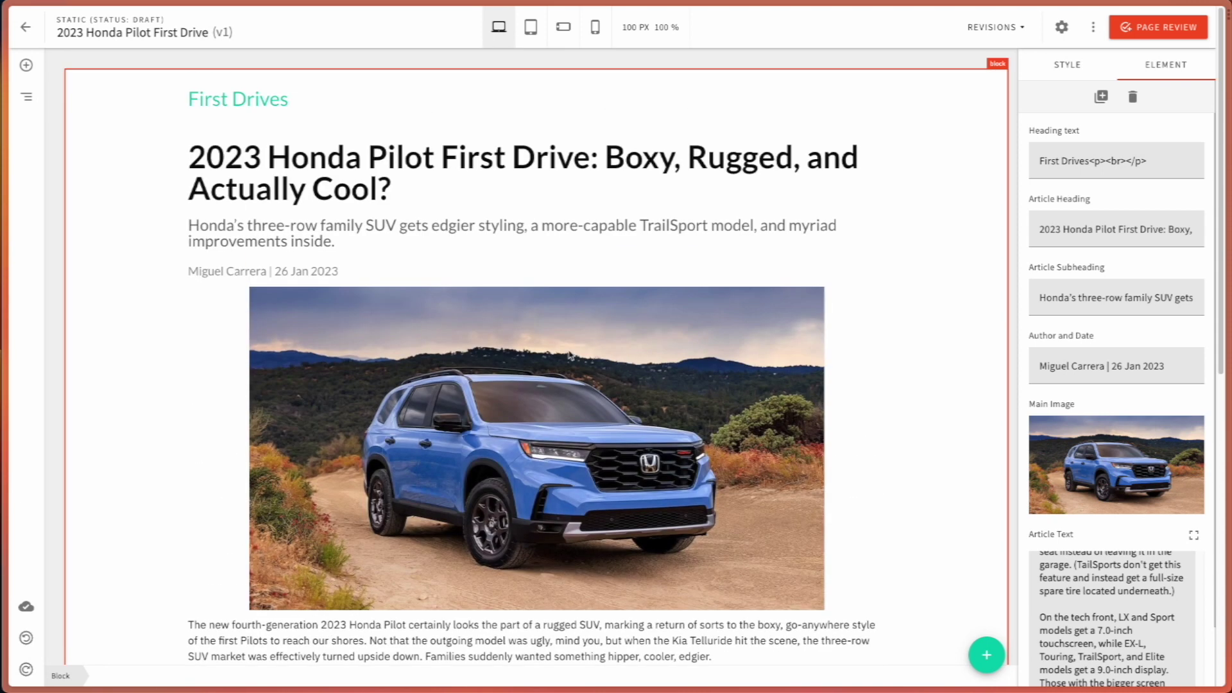
{"action": "left_click", "coordinate": [1152, 26]}
{"action": "left_click", "coordinate": [86, 149]}
Submit change request 'Add additional image gallery' asking for interior and exterior car images, then reopen it
{"action": "left_click", "coordinate": [460, 77]}
{"action": "type", "text": "Add additional image gallery"}
{"action": "left_click", "coordinate": [458, 386]}
{"action": "type", "text": "include interior and exterior images of the car"}
{"action": "left_click", "coordinate": [807, 457]}
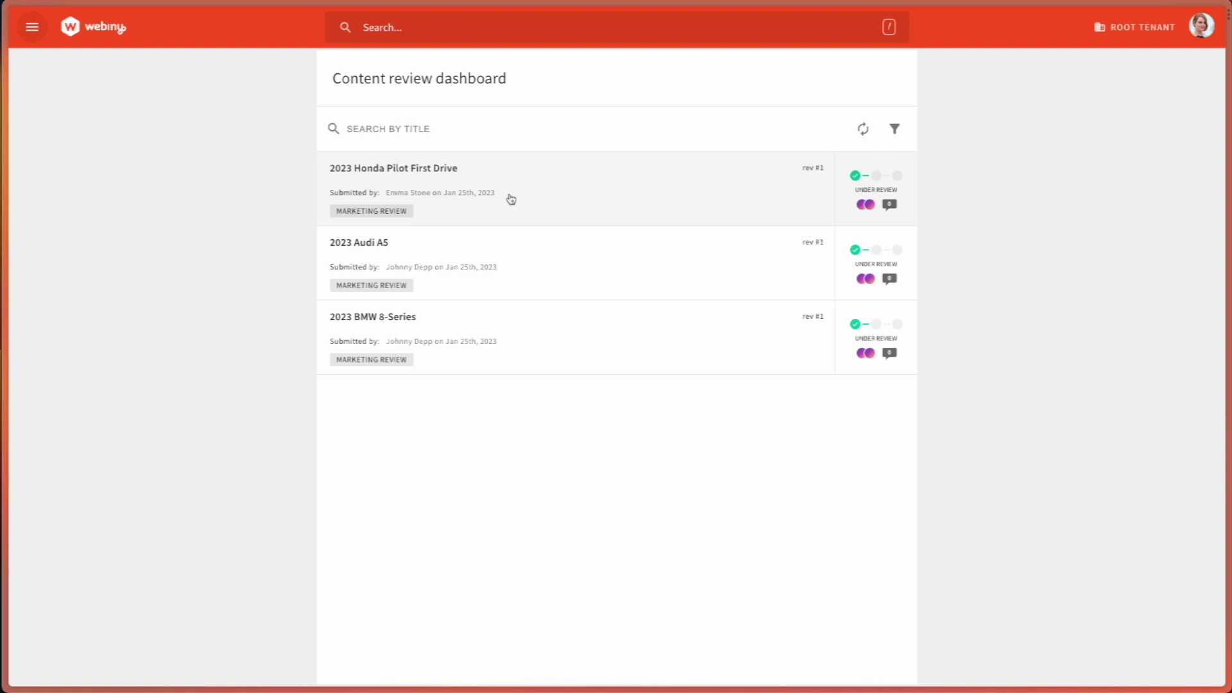
{"action": "left_click", "coordinate": [511, 199]}
{"action": "left_click", "coordinate": [435, 153]}
Place an Image Gallery element below the main car photo in the page editor
{"action": "left_click", "coordinate": [235, 34]}
{"action": "scroll", "coordinate": [836, 353], "scroll_direction": "down", "scroll_amount": 1}
{"action": "left_click", "coordinate": [29, 68]}
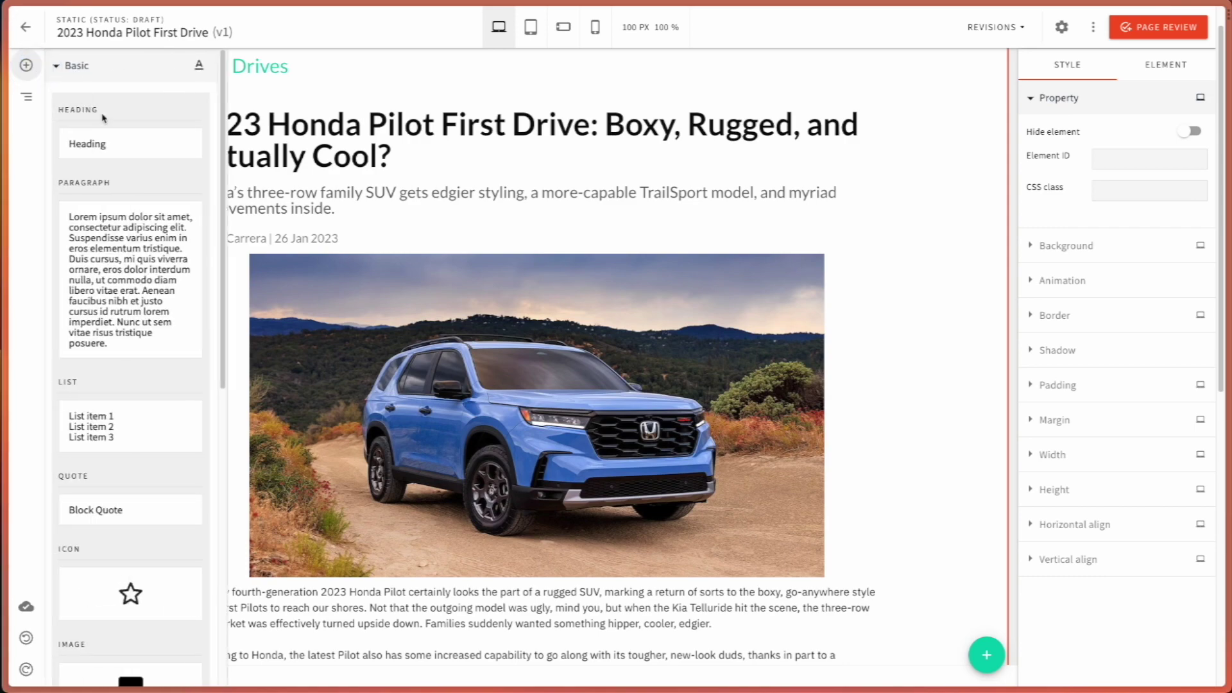
{"action": "scroll", "coordinate": [157, 409], "scroll_direction": "down", "scroll_amount": 7}
{"action": "left_click_drag", "start_coordinate": [148, 376], "coordinate": [514, 597]}
Fill the gallery with four 'honda' images from the library and return to the review
{"action": "left_click", "coordinate": [1065, 182]}
{"action": "left_click", "coordinate": [92, 27]}
{"action": "type", "text": "honda"}
{"action": "left_click", "coordinate": [259, 122]}
{"action": "left_click", "coordinate": [704, 122], "text": "shift"}
{"action": "left_click", "coordinate": [1144, 27]}
{"action": "left_click", "coordinate": [710, 668]}
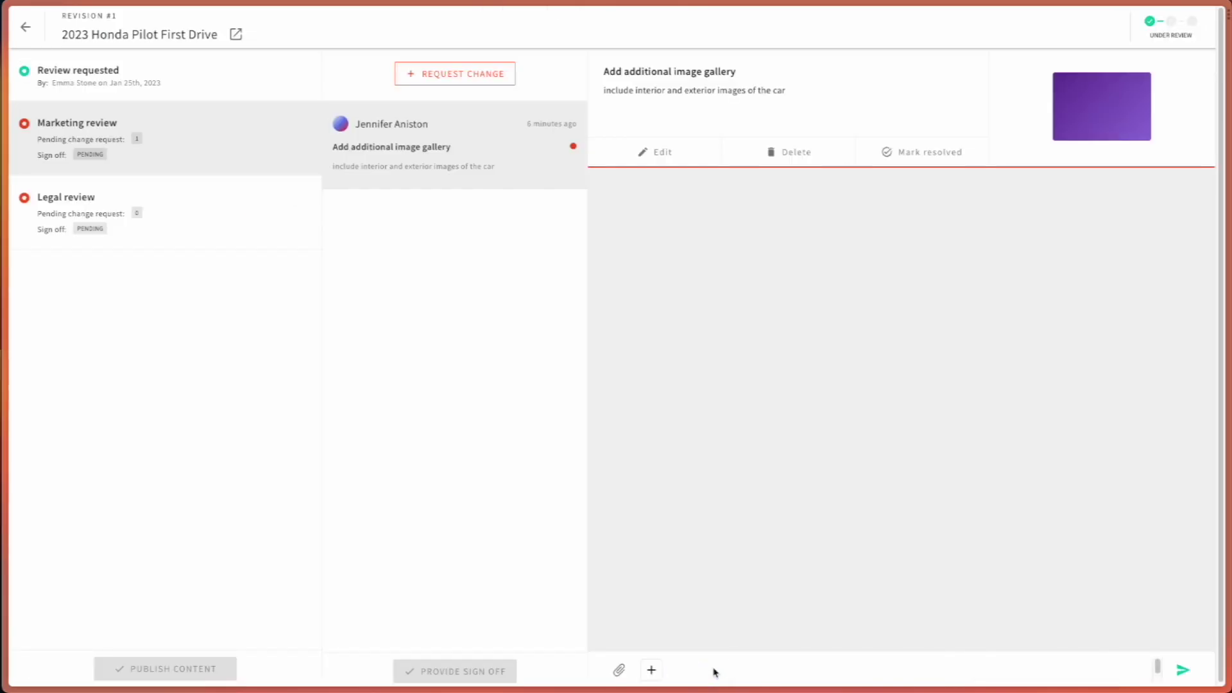
Reply 'All done' on the gallery change request
{"action": "left_click", "coordinate": [713, 666]}
{"action": "type", "text": "All done"}
{"action": "left_click", "coordinate": [1183, 670]}
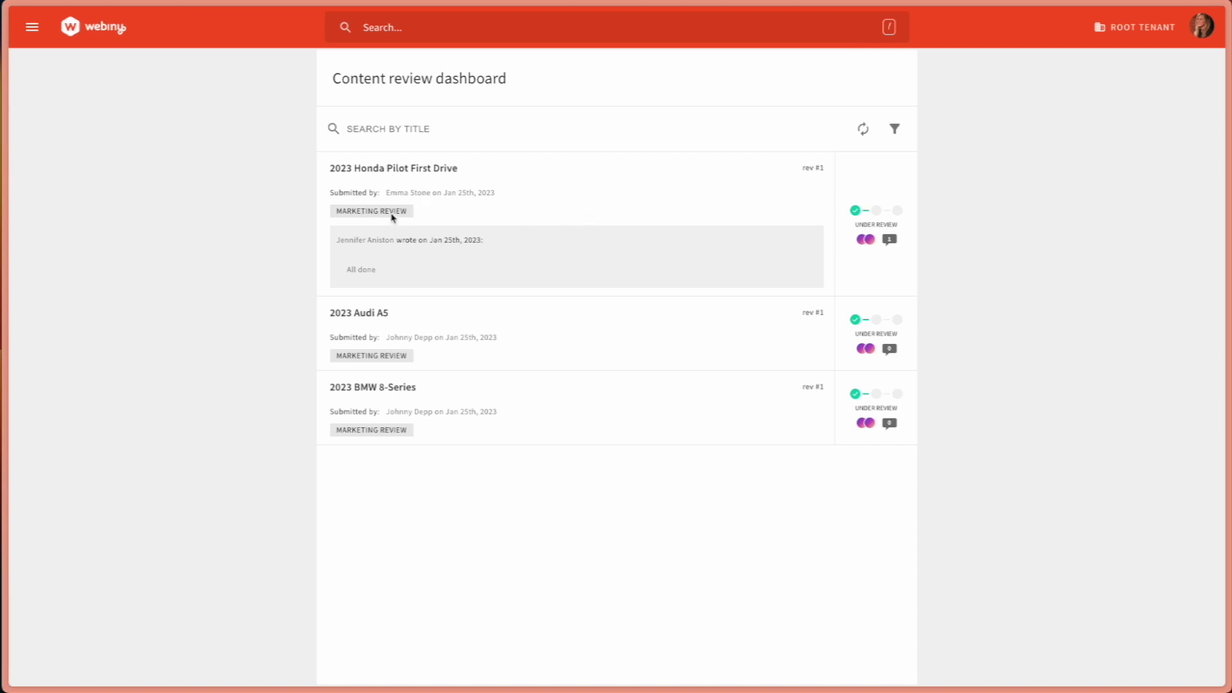
Mark the change request resolved, sign off Marketing review, and open the Legal review step
{"action": "left_click", "coordinate": [432, 176]}
{"action": "left_click", "coordinate": [936, 154]}
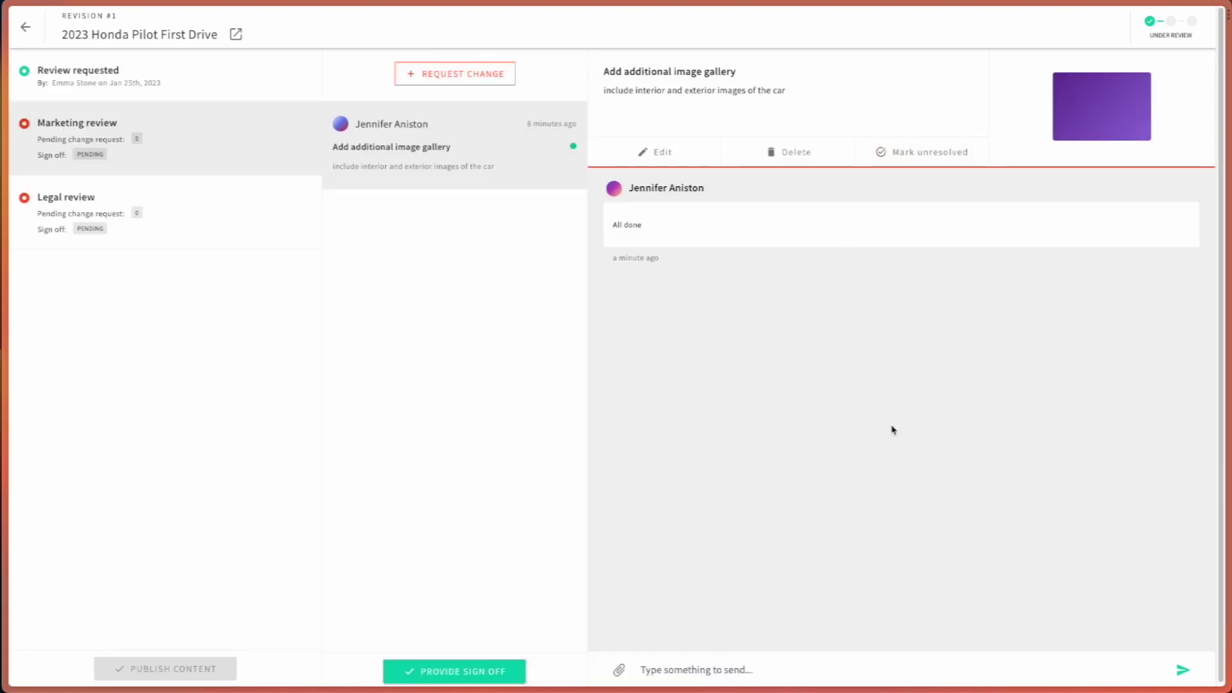
{"action": "left_click", "coordinate": [483, 674]}
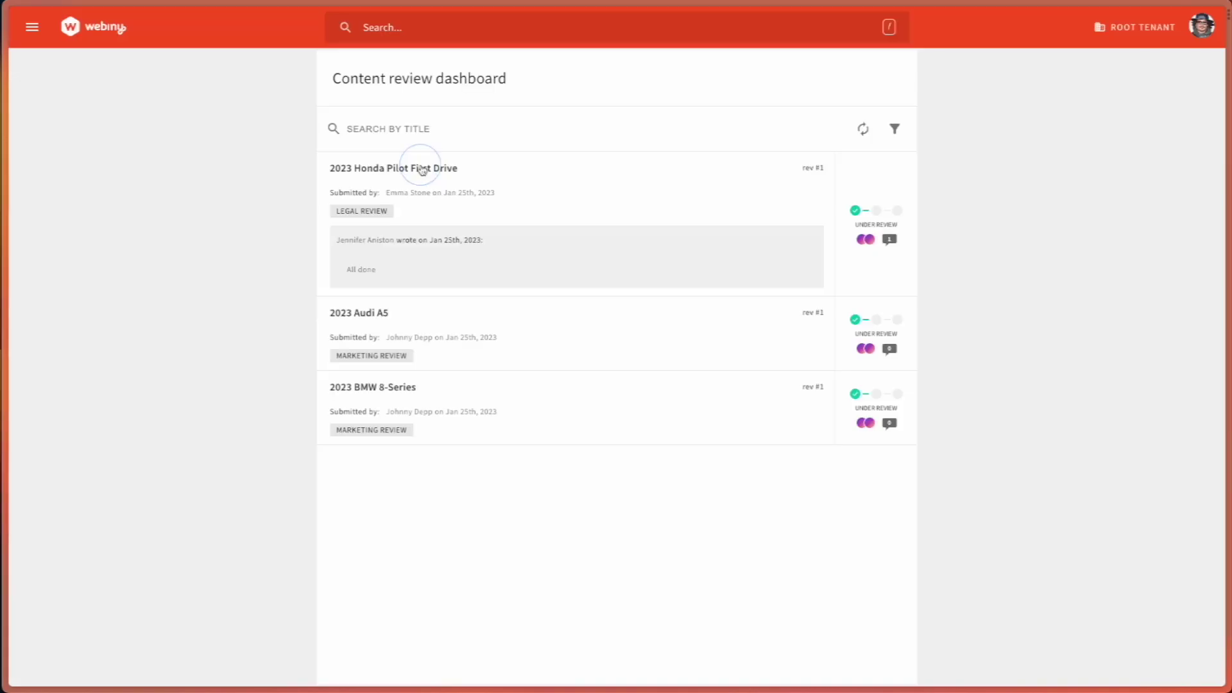
{"action": "left_click", "coordinate": [430, 167]}
Sign off Legal review and open scheduled publishing, prefilled for 25/01/2023 at 17:39
{"action": "left_click", "coordinate": [495, 668]}
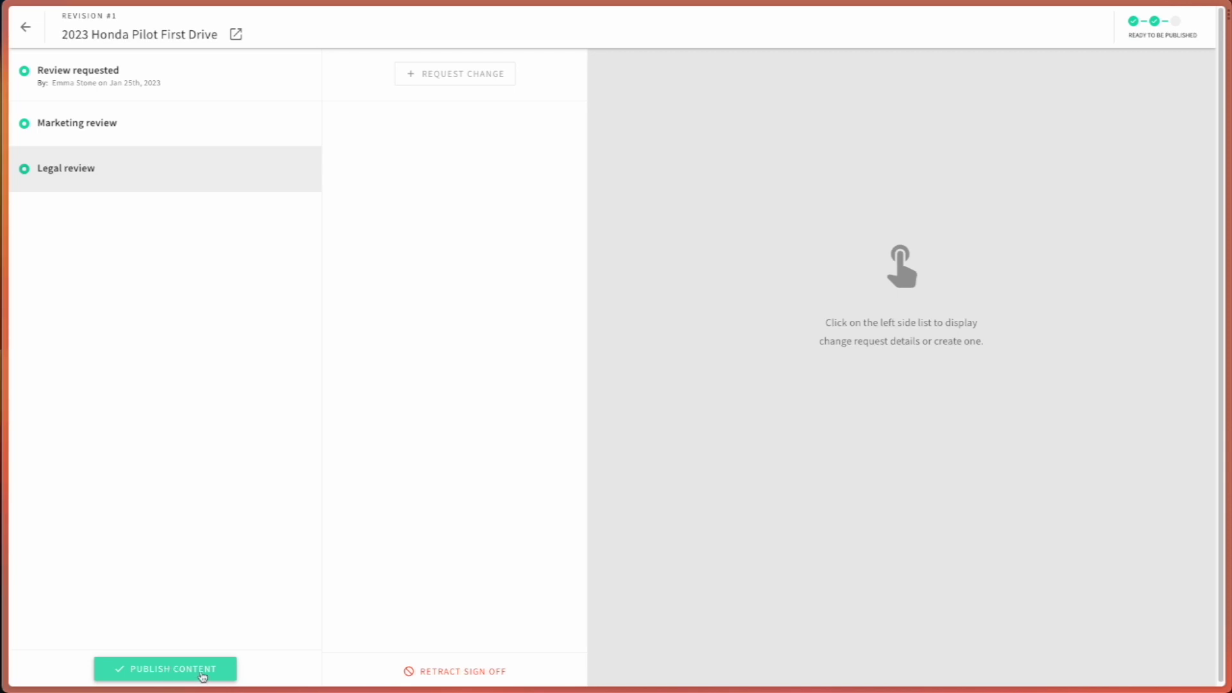
{"action": "left_click", "coordinate": [202, 675]}
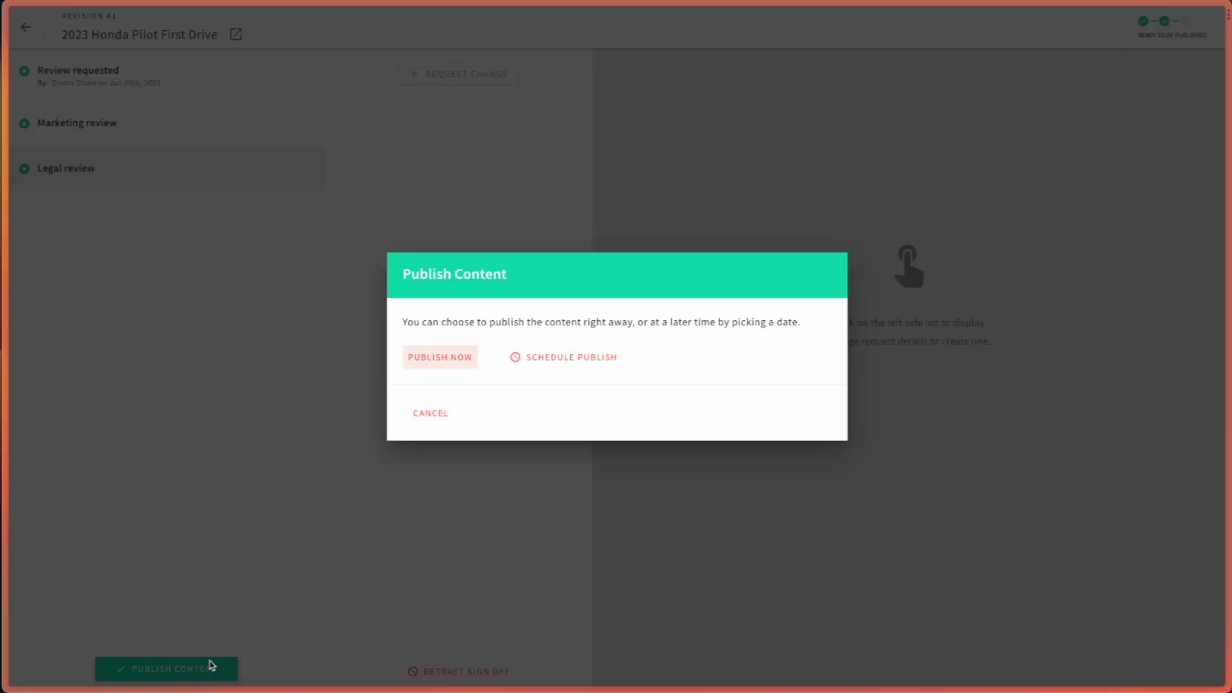
{"action": "left_click", "coordinate": [584, 358]}
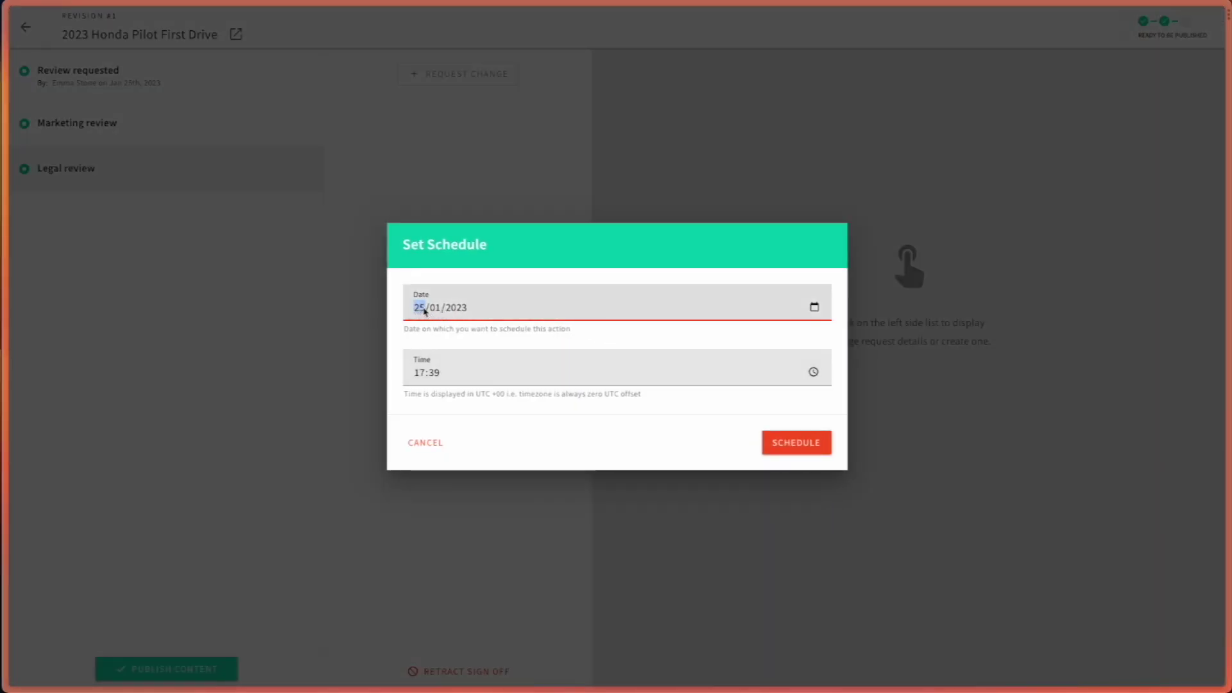